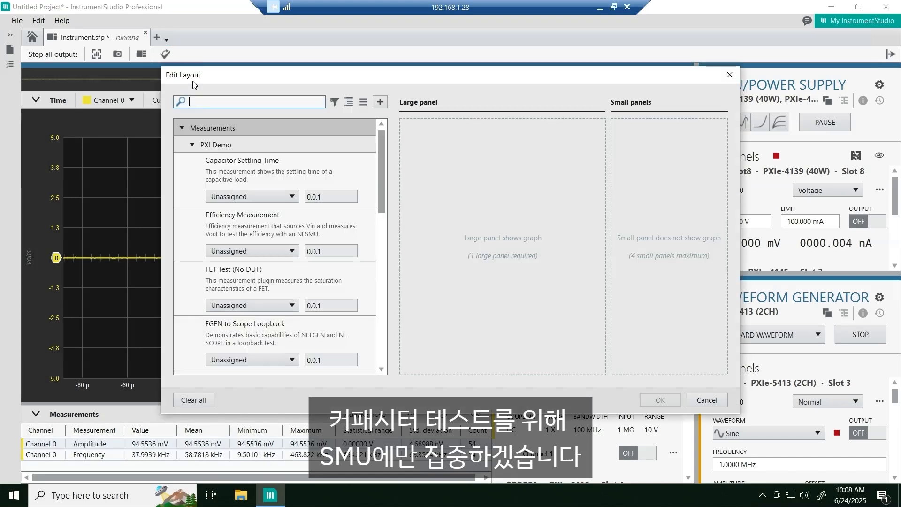
- Create a layout with the SMU1 PXIe-4145 SMU/Power Supply assigned as the large panel
scroll(323, 217, down, 8)
scroll(324, 218, down, 3)
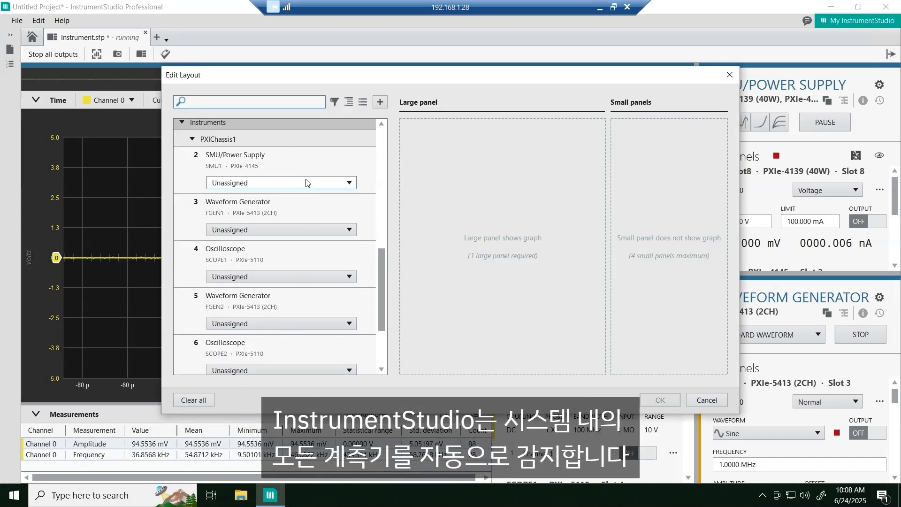
click(305, 183)
click(305, 196)
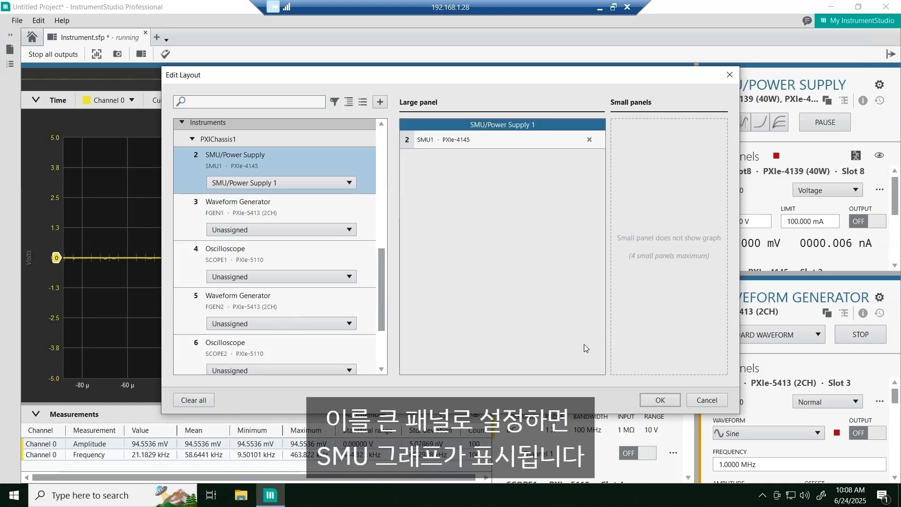
click(660, 401)
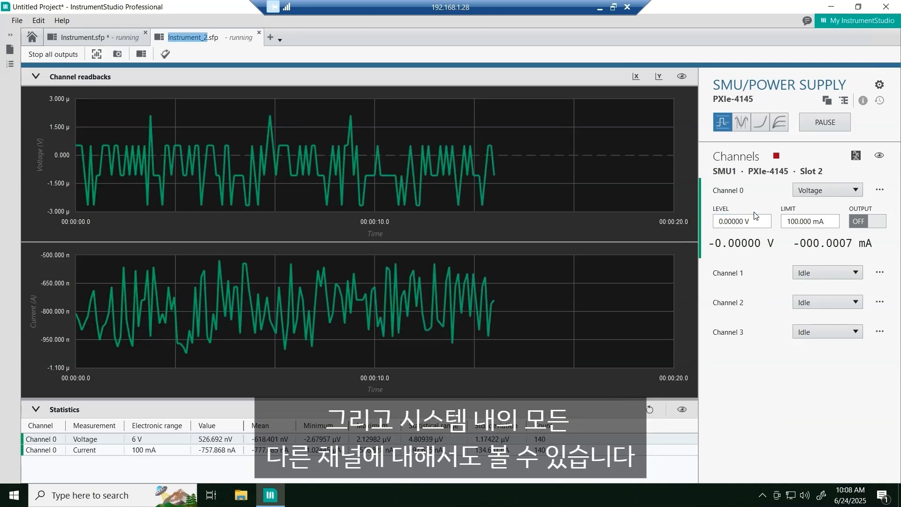
- Rename Channel 0 of the PXIe-4145 as cap in its channel settings
click(880, 190)
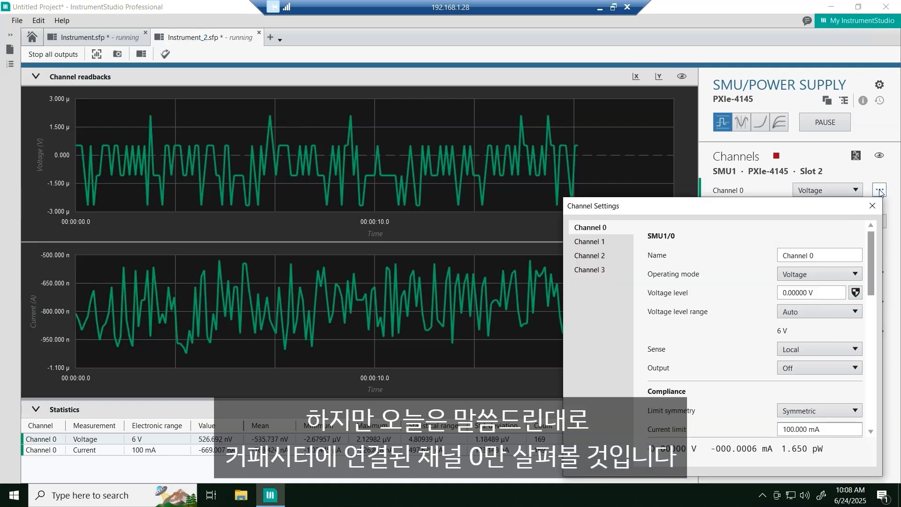
double_click(811, 255)
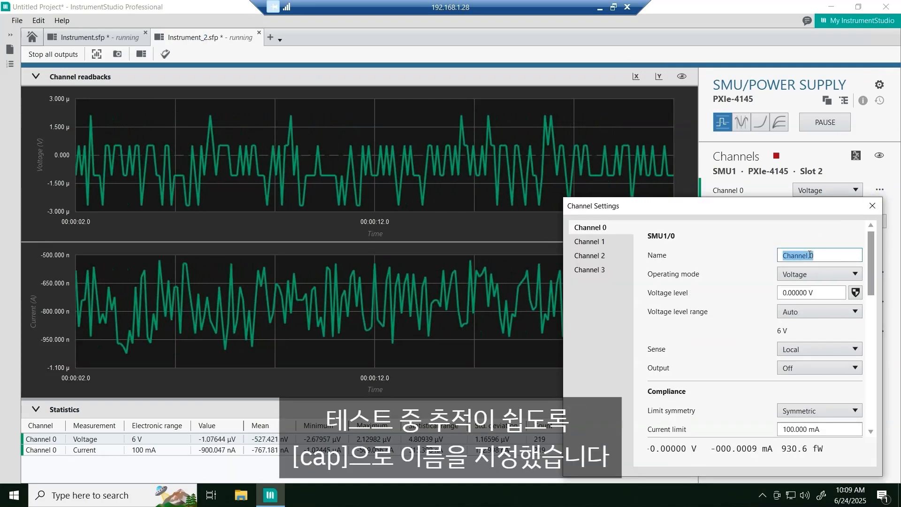
text(cap)
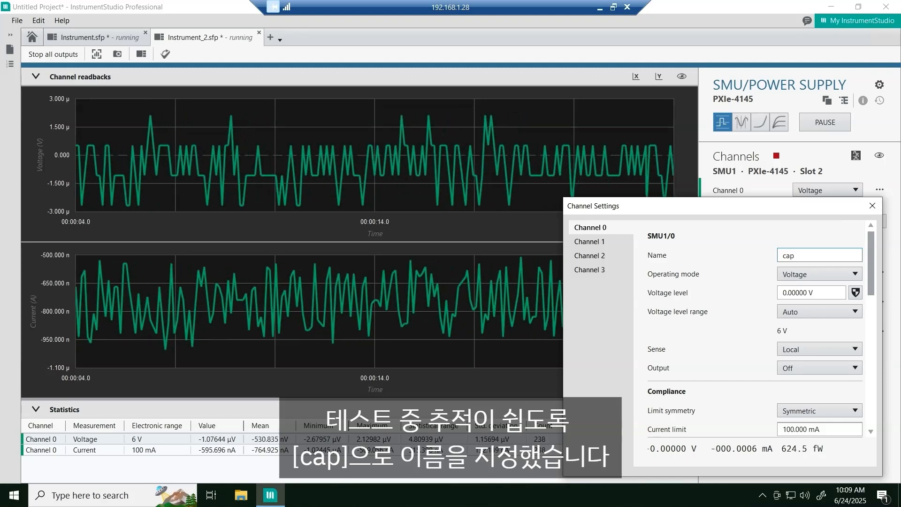
key(Return)
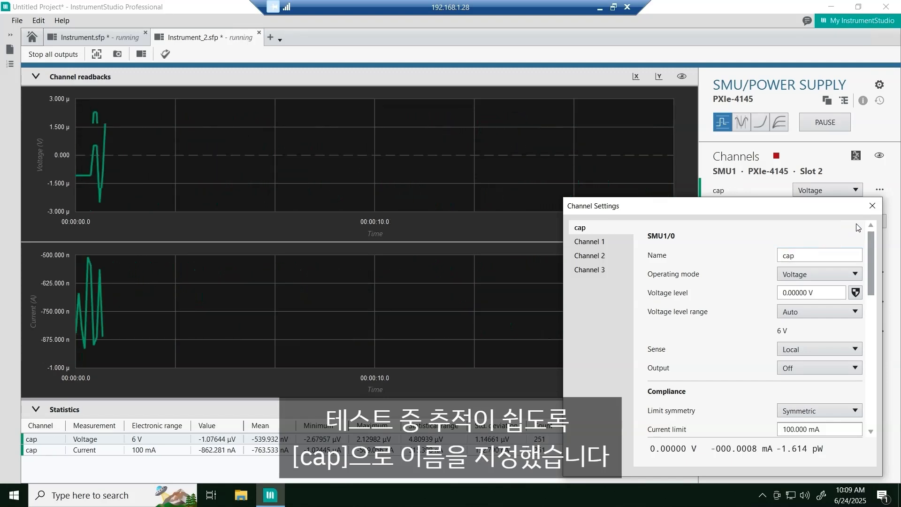
click(872, 205)
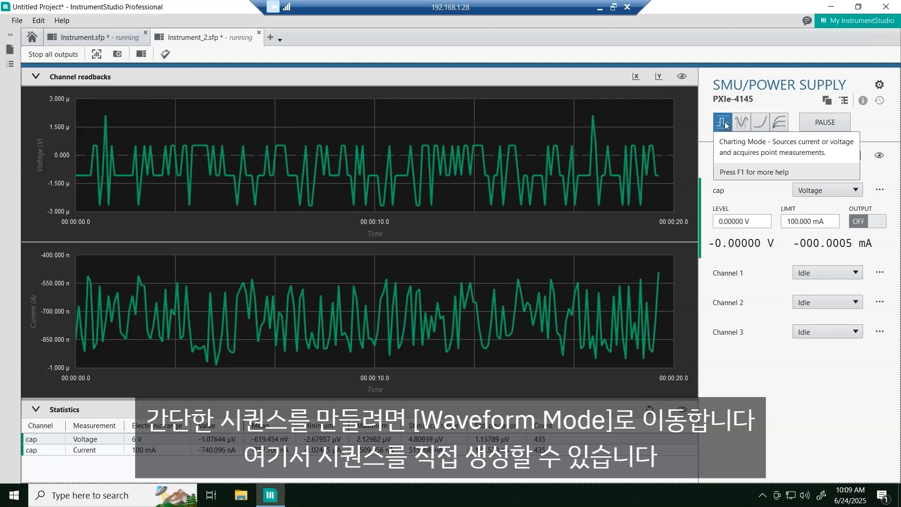
- Switch the SMU to Waveform Mode and set the cap channel's operating mode to Voltage sequence
click(742, 122)
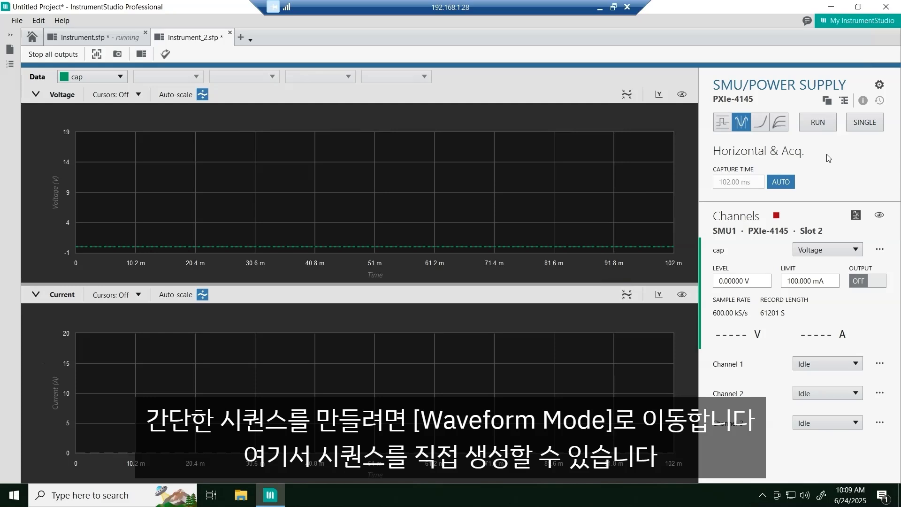
click(822, 251)
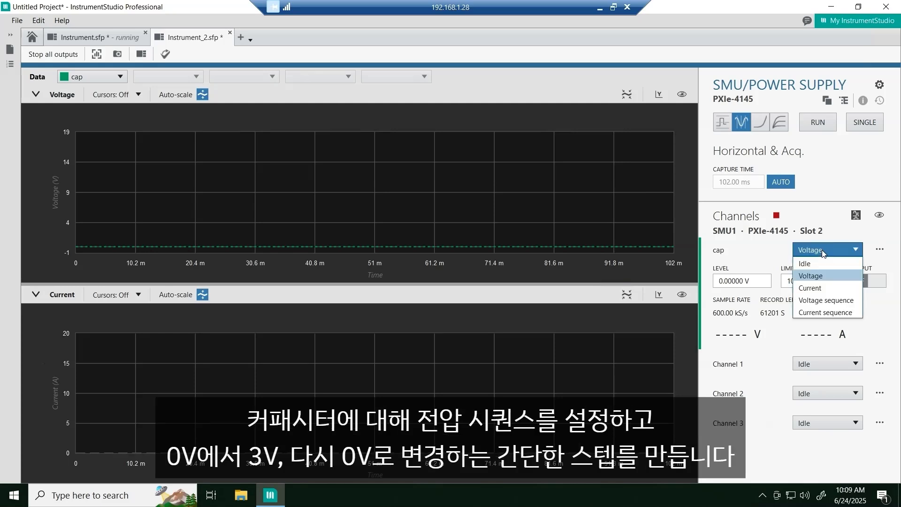
click(837, 301)
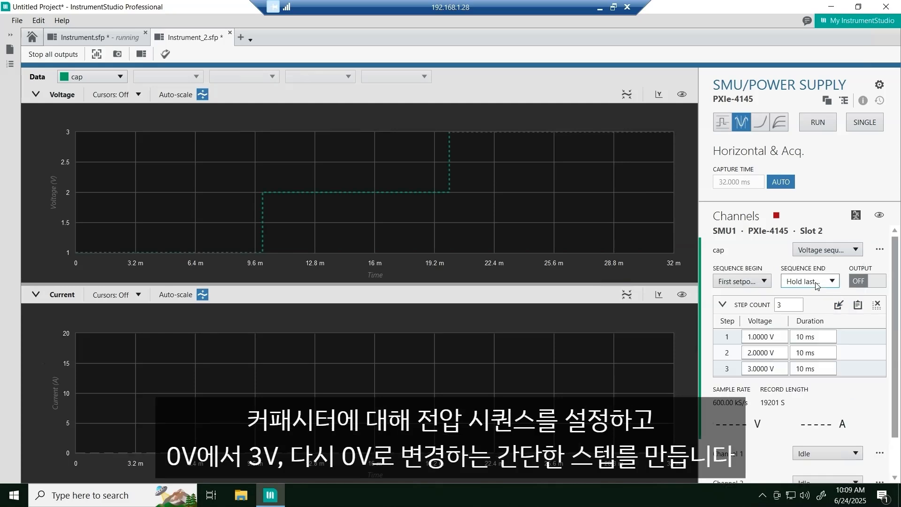
- Set the voltages of the three sequence steps to 0 V, 3 V and 0 V
click(774, 337)
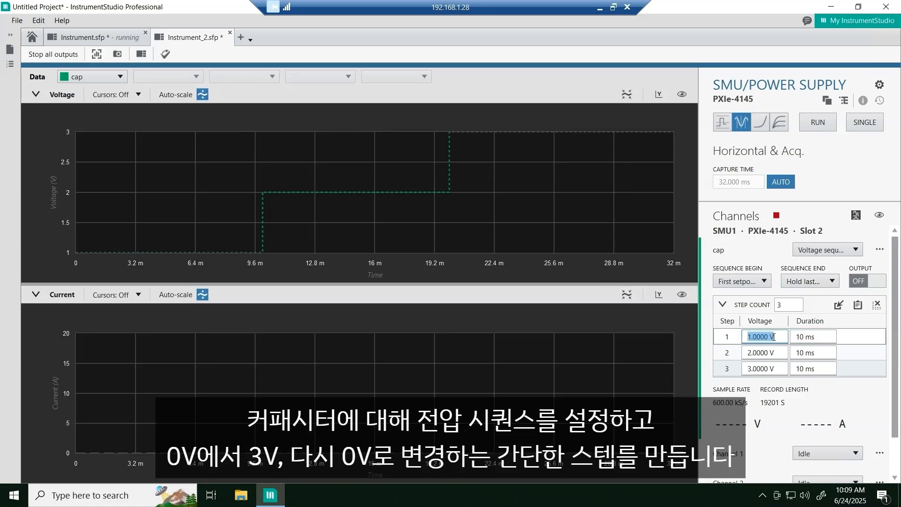
text(0)
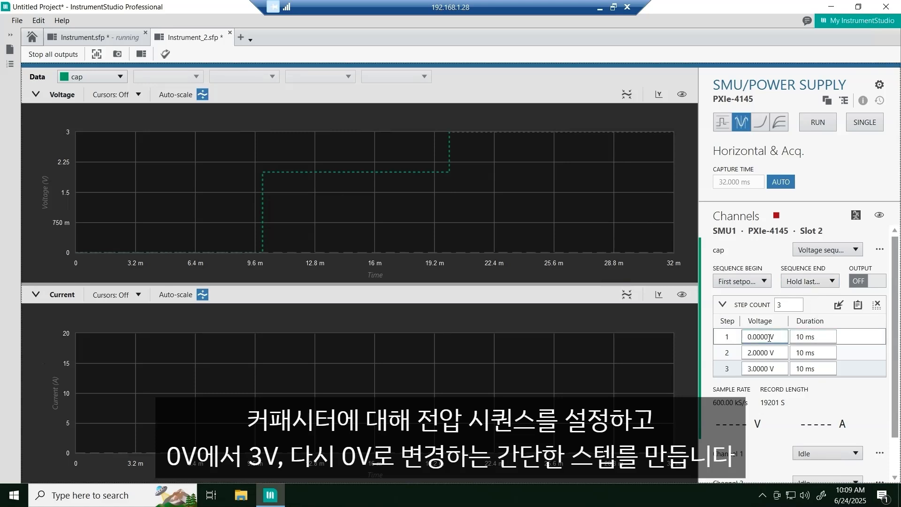
click(764, 358)
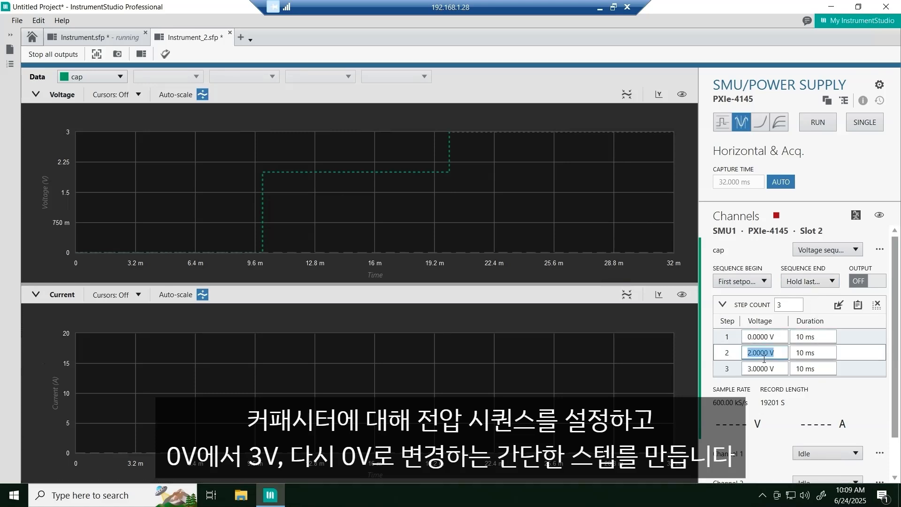
text(3)
key(Return)
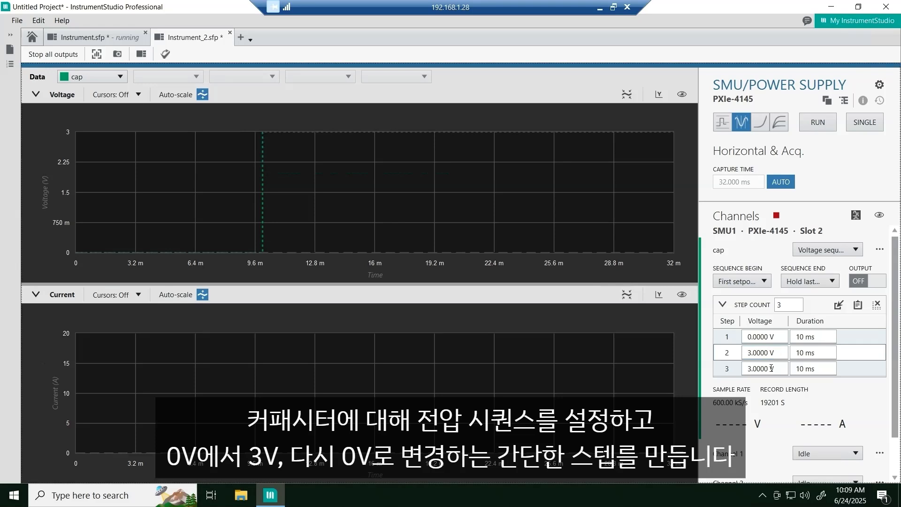
click(771, 368)
text(0)
key(Return)
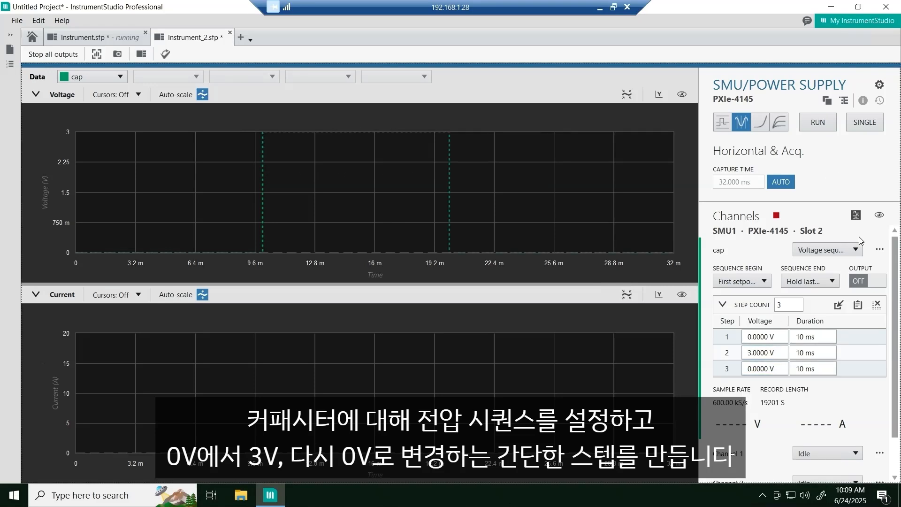
- Turn on the cap channel's output and run the voltage sequence continuously
click(867, 281)
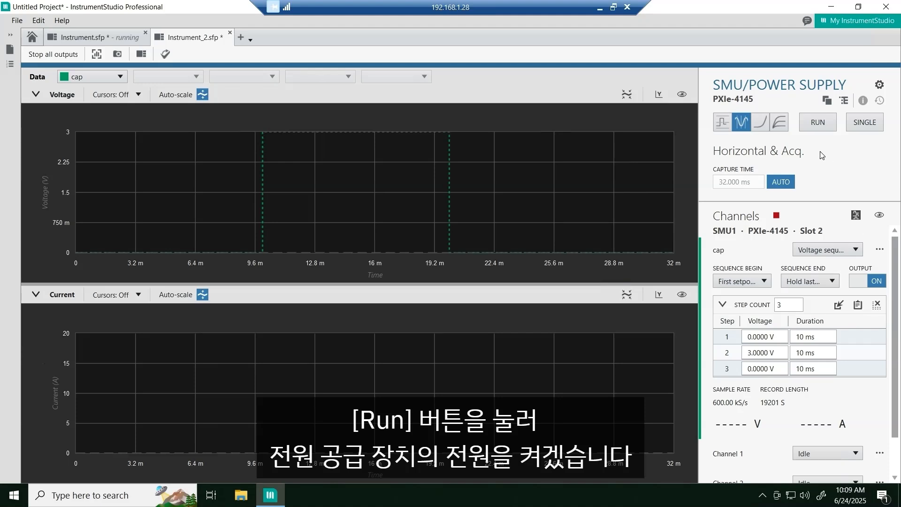
click(813, 124)
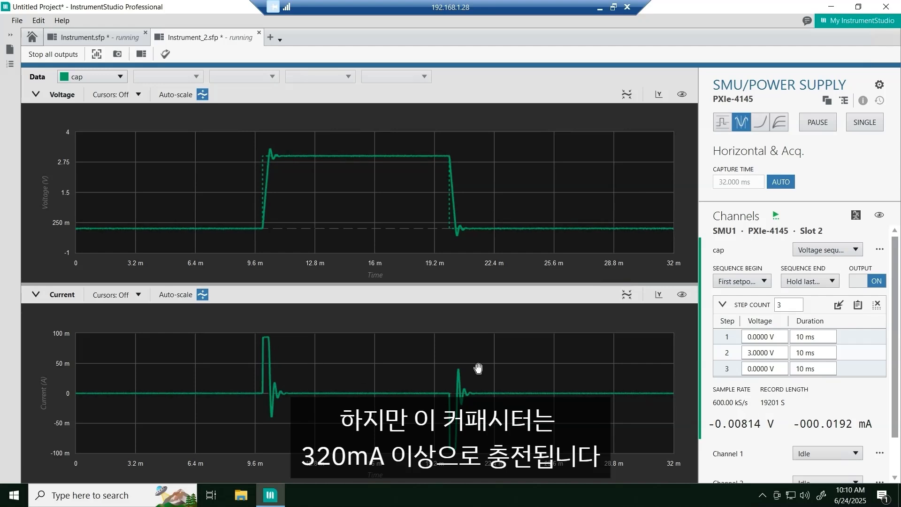
- Set the cap channel's current limit to 500 mA in its channel settings and close them
click(878, 249)
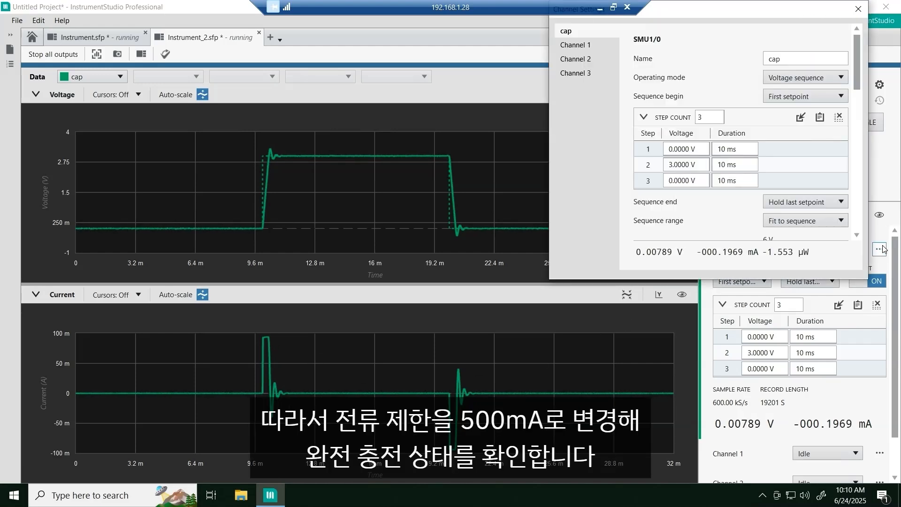
scroll(749, 227, down, 5)
scroll(750, 231, down, 1)
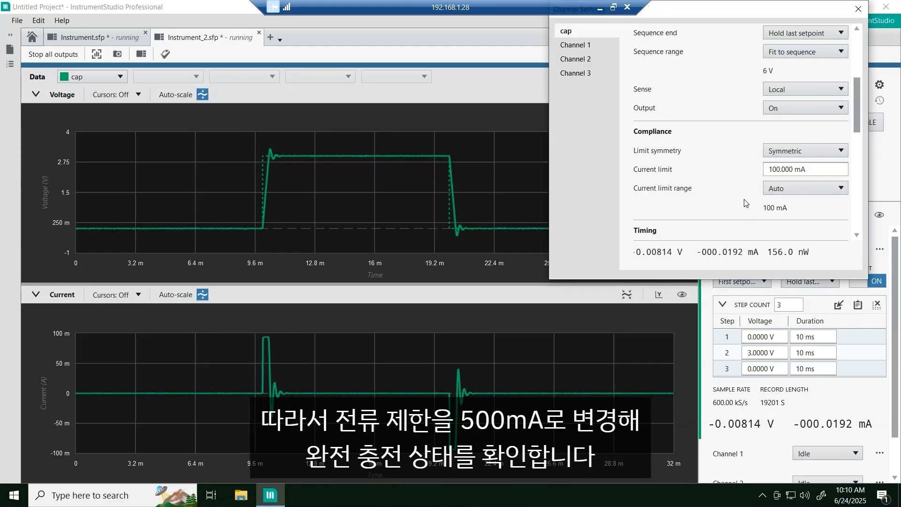
triple_click(782, 169)
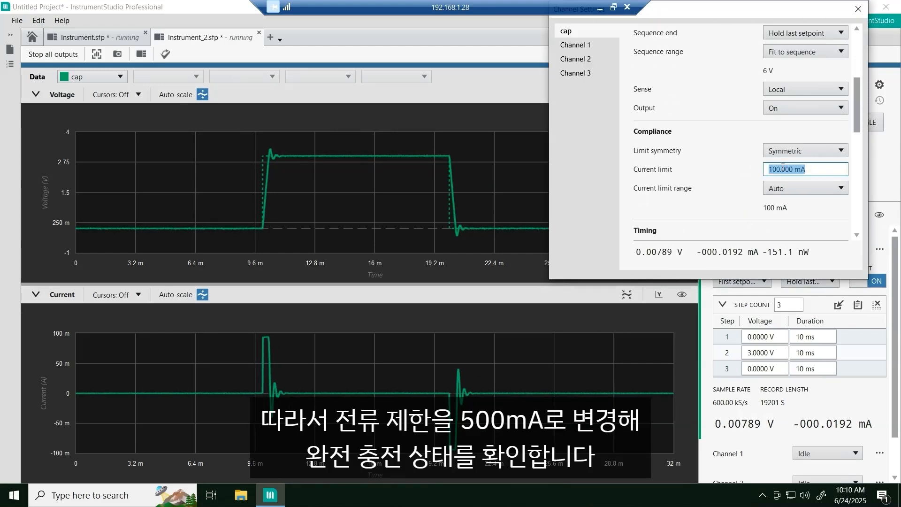
text(500)
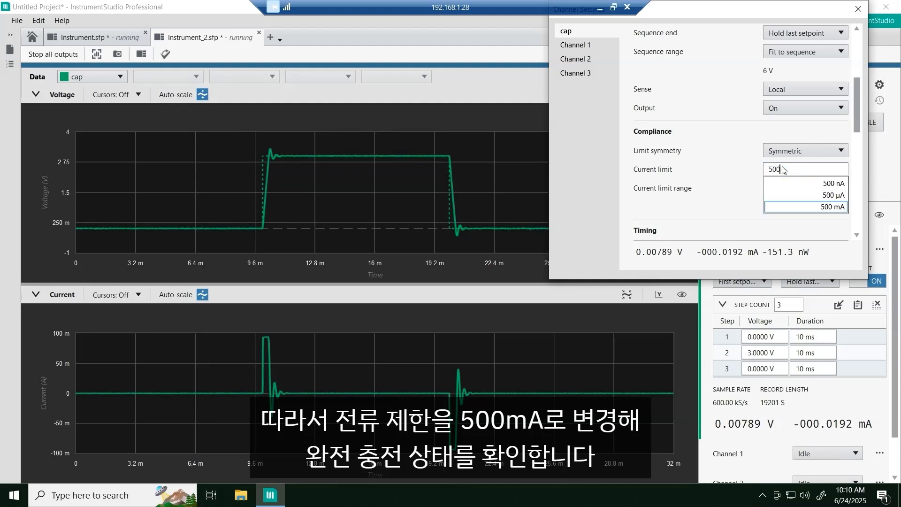
key(Return)
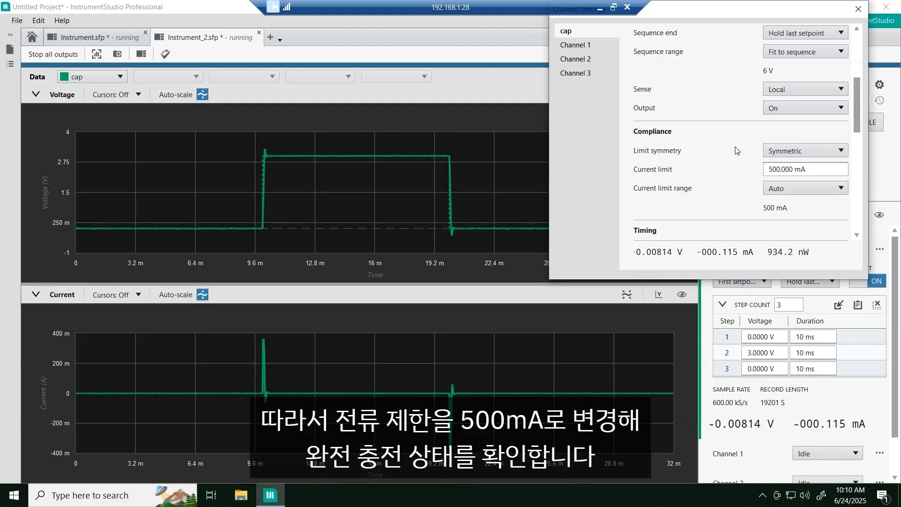
click(858, 8)
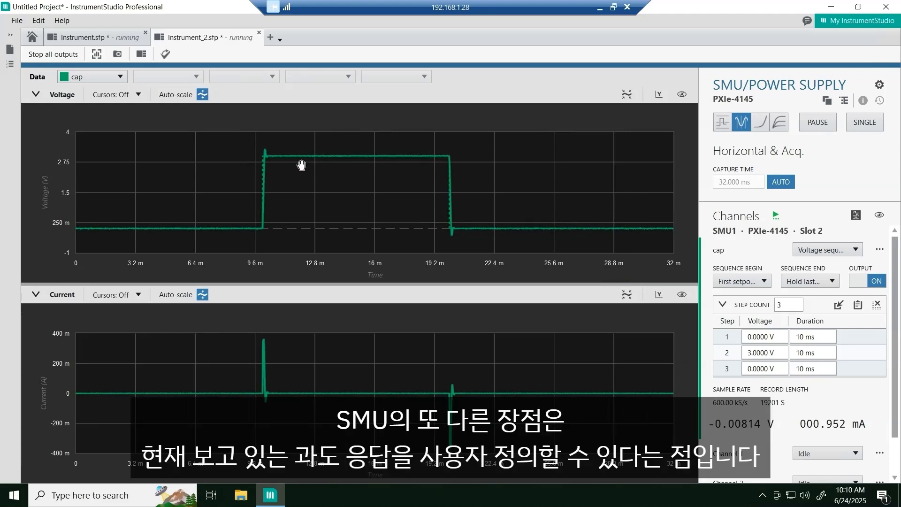
- Open the cap channel's settings at the SourceAdapt tuning parameters
click(880, 250)
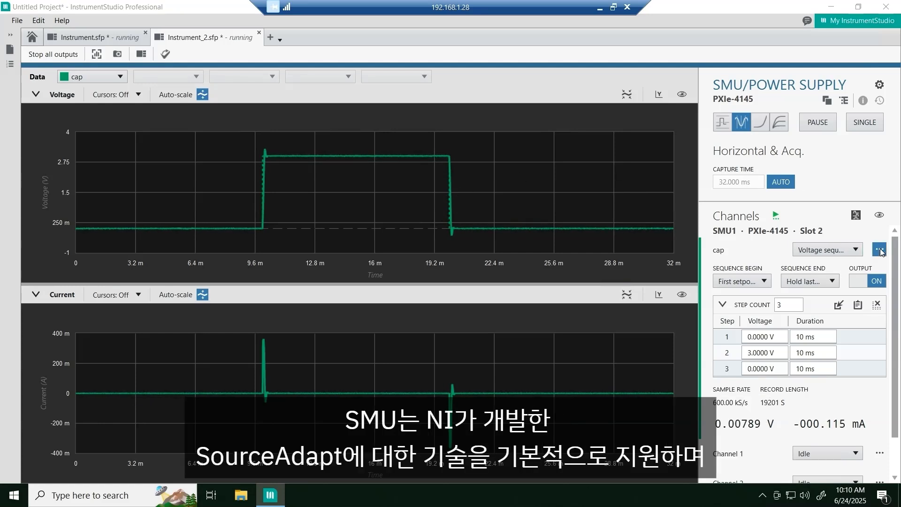
scroll(740, 148, up, 3)
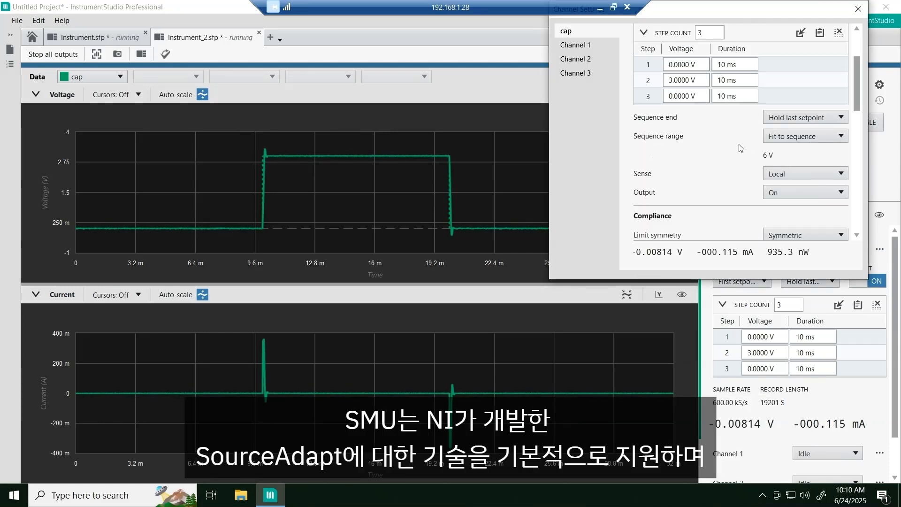
scroll(740, 148, down, 7)
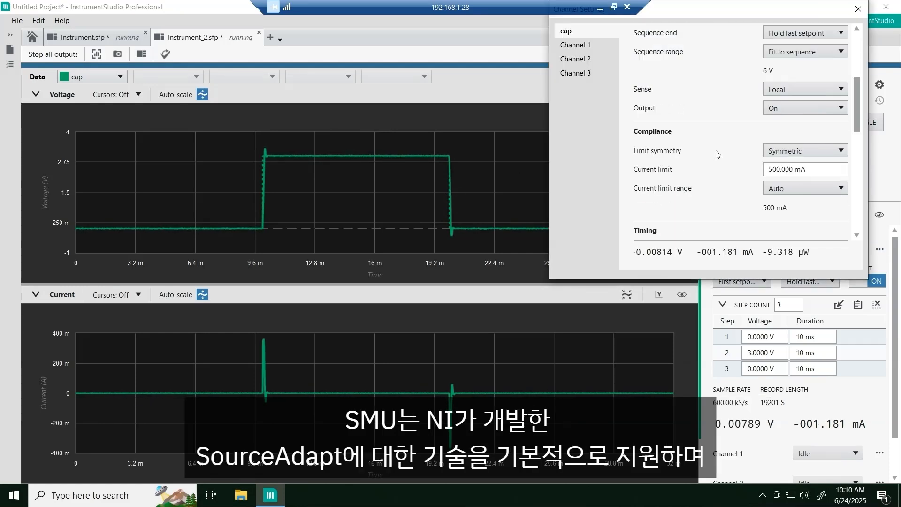
scroll(716, 154, down, 2)
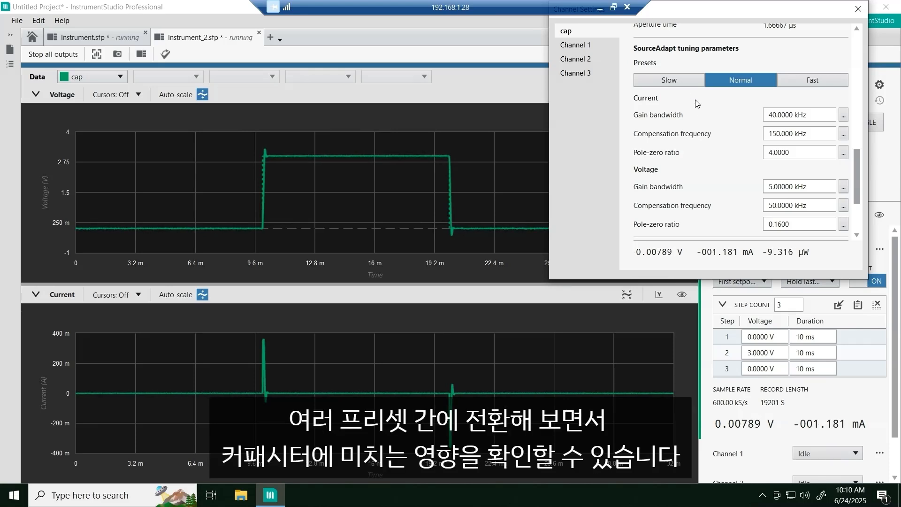
- Apply the Slow, Normal and Fast SourceAdapt presets in turn to compare the step's rising edge, and return to Normal
click(680, 81)
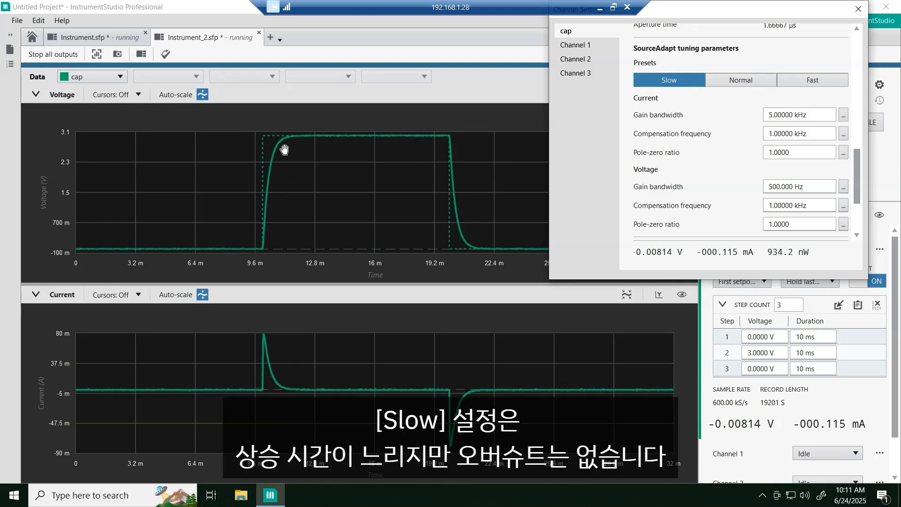
click(741, 83)
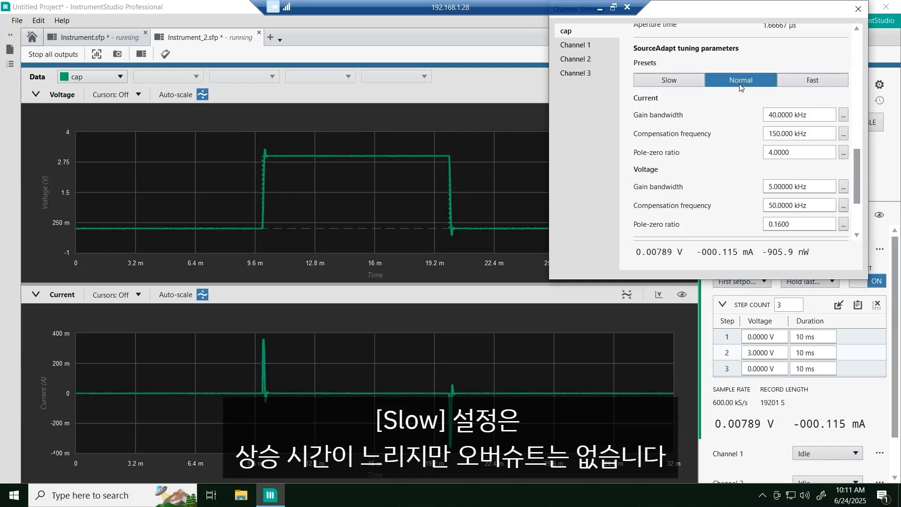
scroll(269, 158, up, 2)
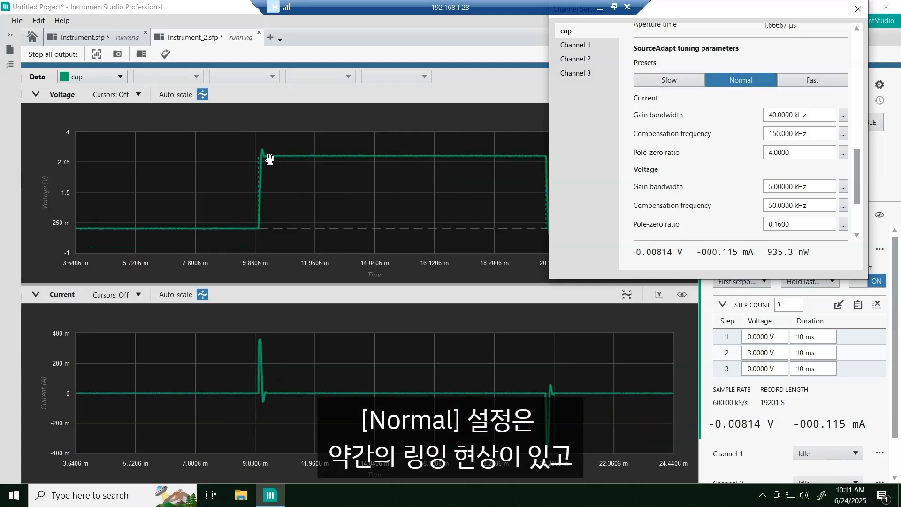
click(812, 83)
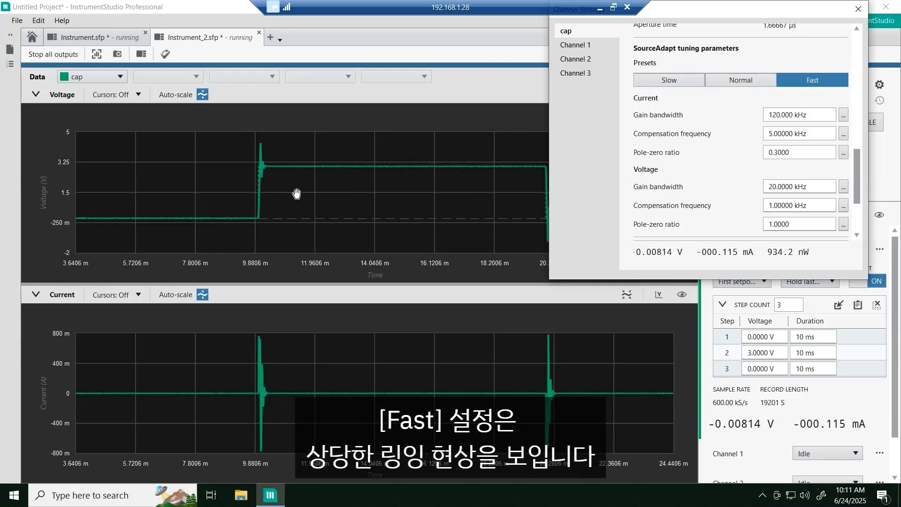
scroll(235, 168, up, 5)
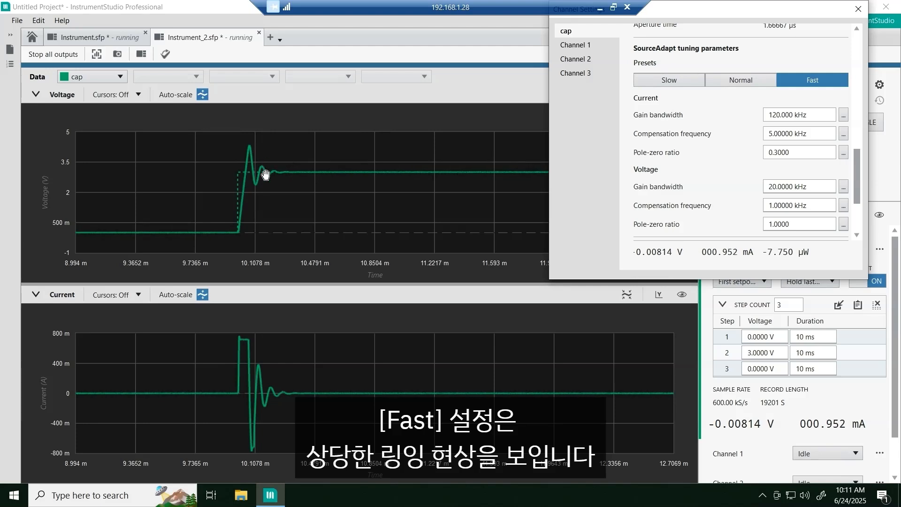
click(751, 78)
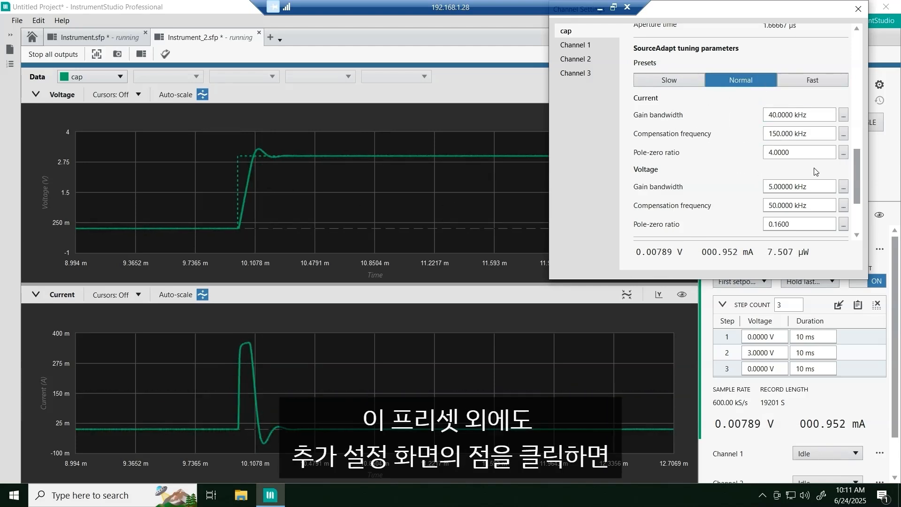
- Lower the SourceAdapt voltage gain bandwidth to about 1.96 kHz and close the channel settings
click(844, 187)
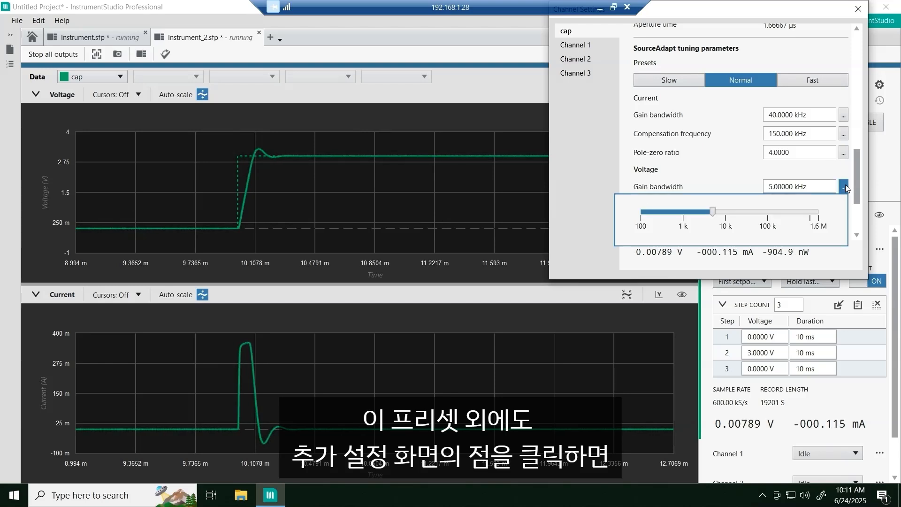
drag(713, 212, 696, 211)
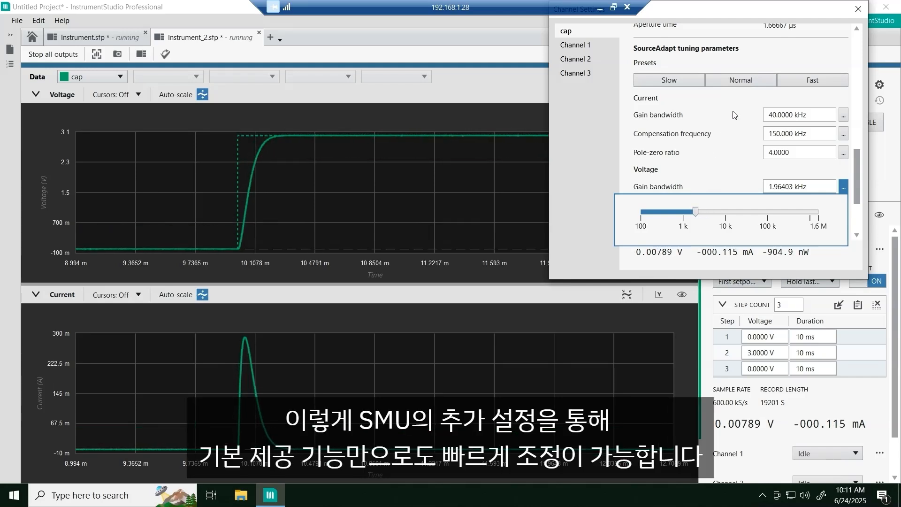
click(857, 8)
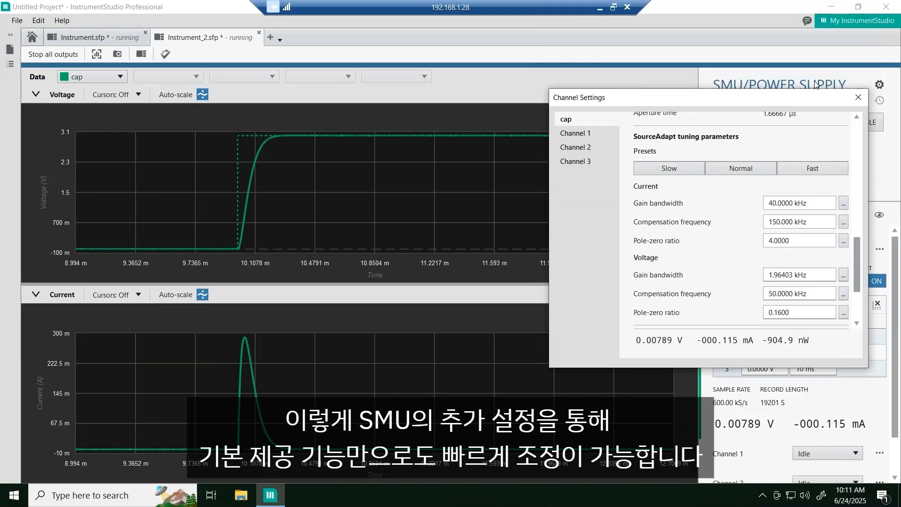
click(854, 96)
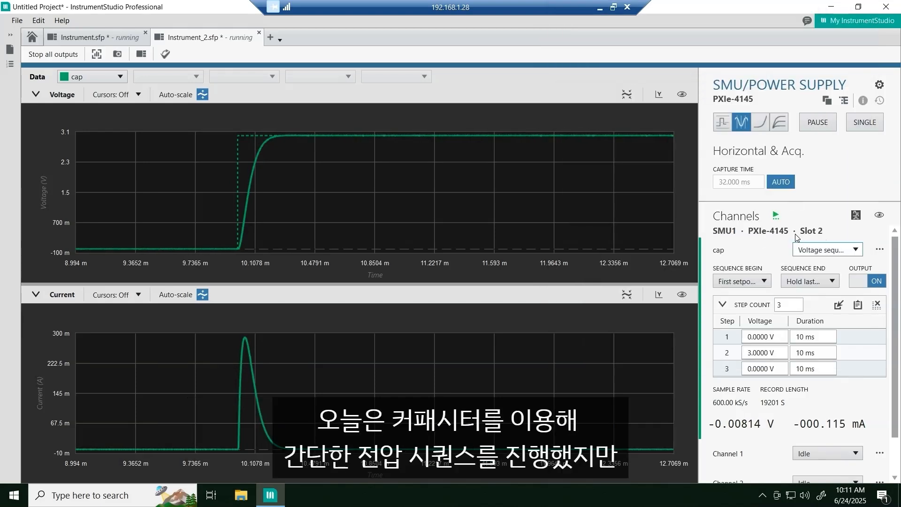